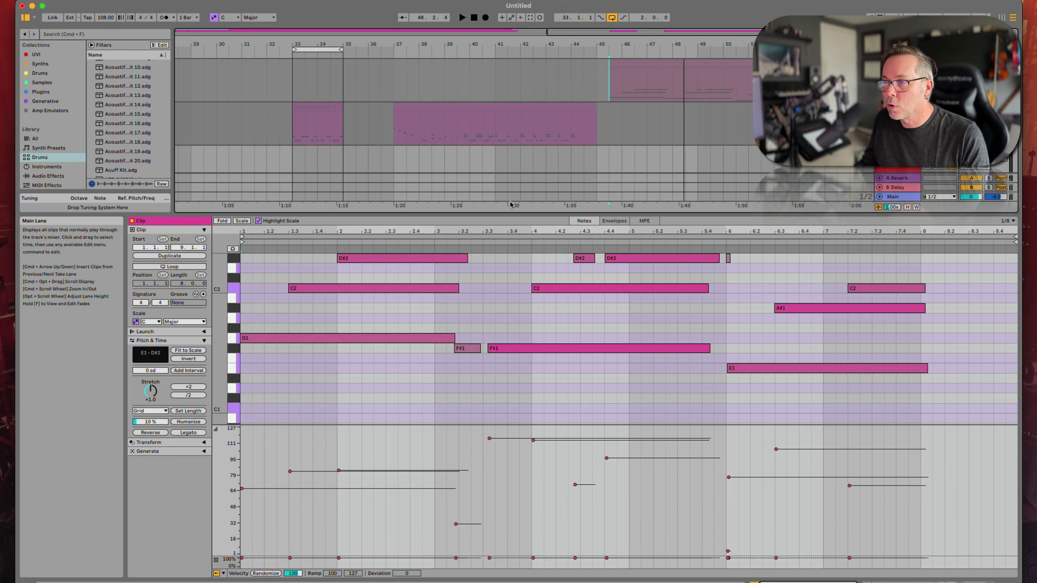
Enlarge the arrangement area, restore arrangement playback, and open the Chromatone Kit 2 clip at its closed hi-hat and snare notes.
left_click_drag(511, 215, 486, 328)
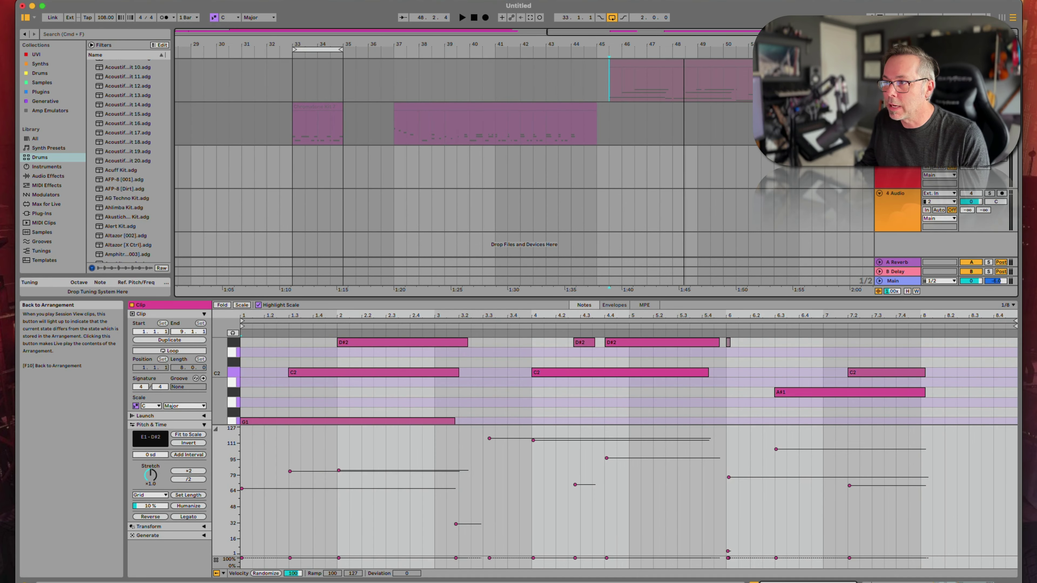
left_click(877, 44)
scroll(576, 122, "right", 1)
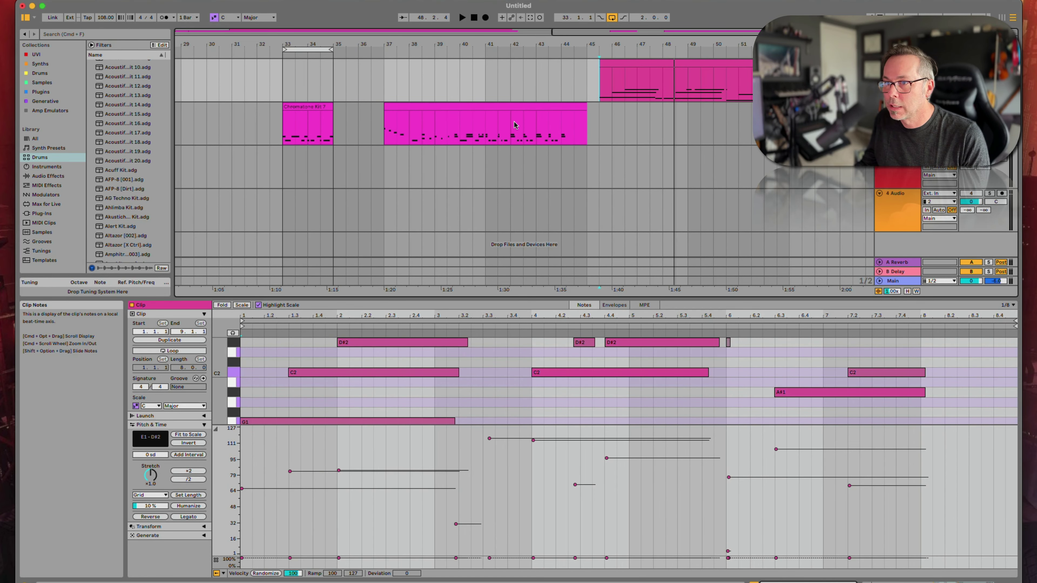
scroll(514, 124, "left", 10)
left_click(500, 108)
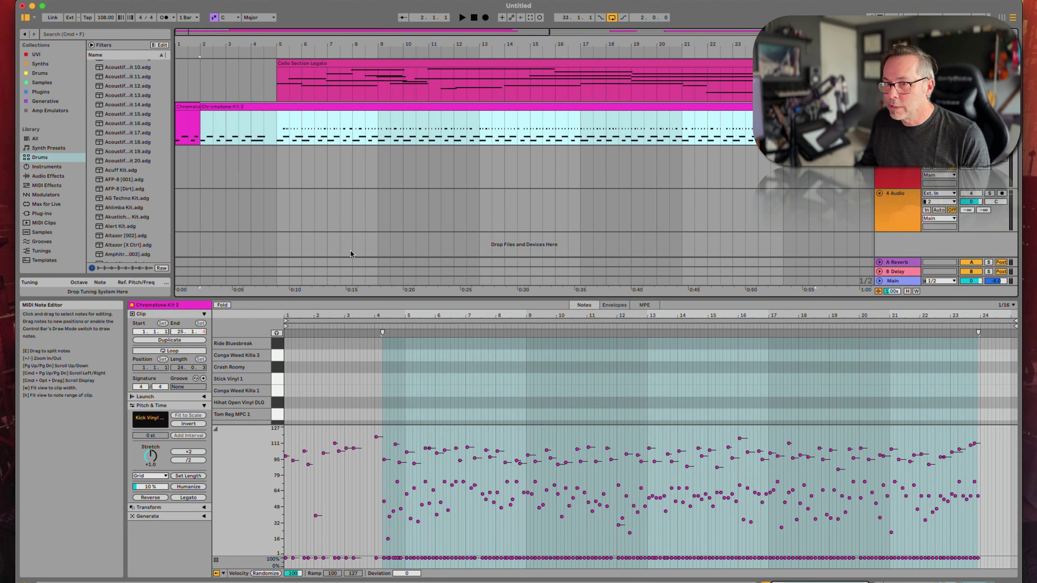
scroll(496, 388, "down", 1)
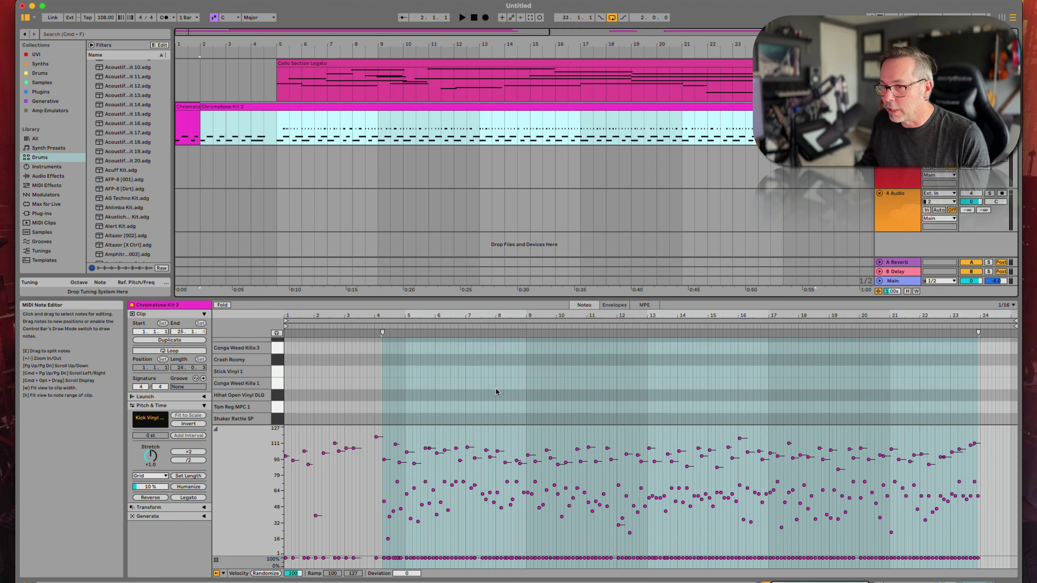
scroll(495, 388, "down", 6)
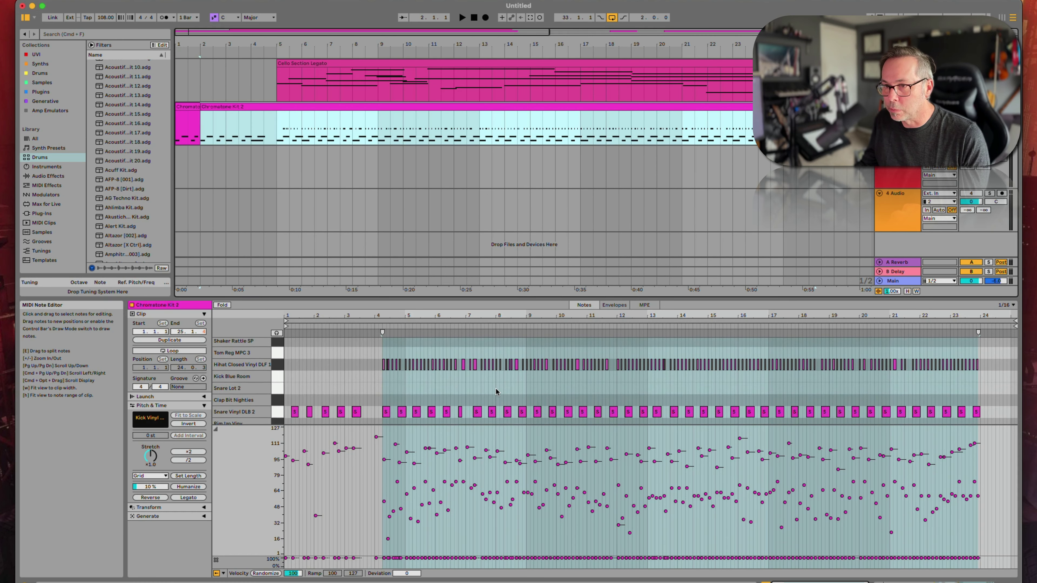
Play the Chromatone Kit 2 clip around the point where the closed hi-hat comes in, just after bar 4.
key("space")
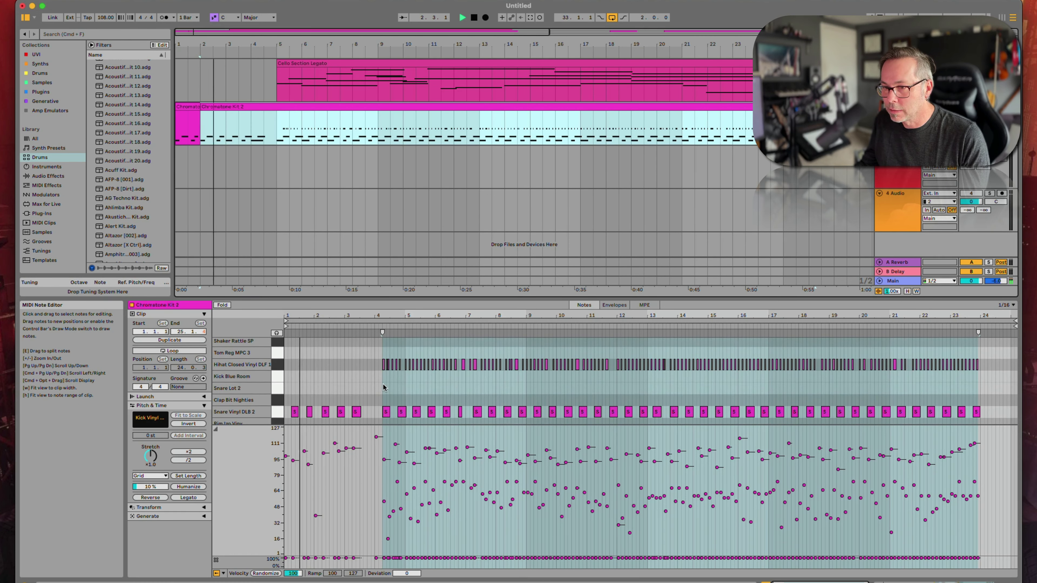
left_click(384, 387)
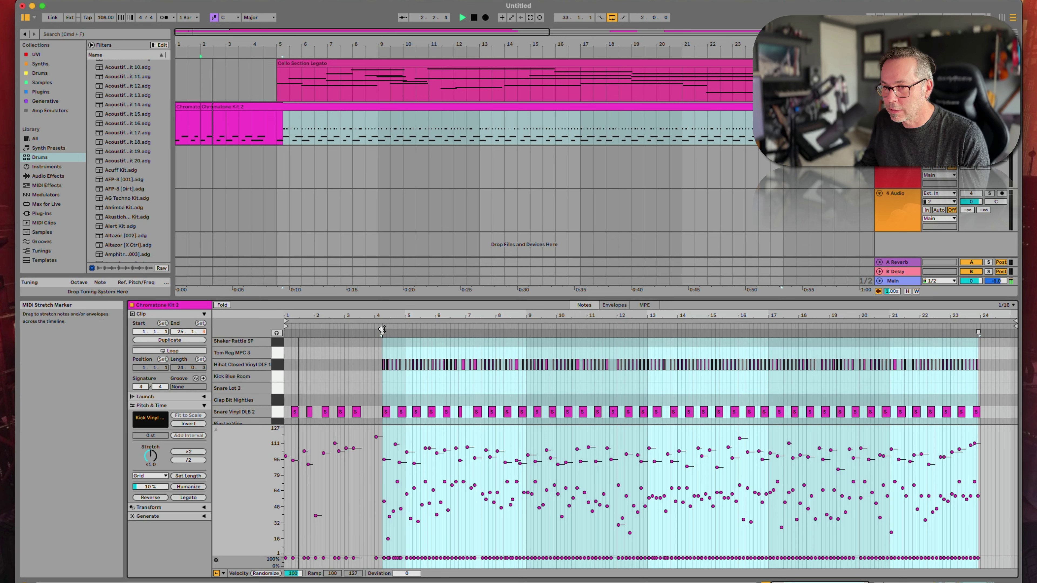
left_click(382, 327)
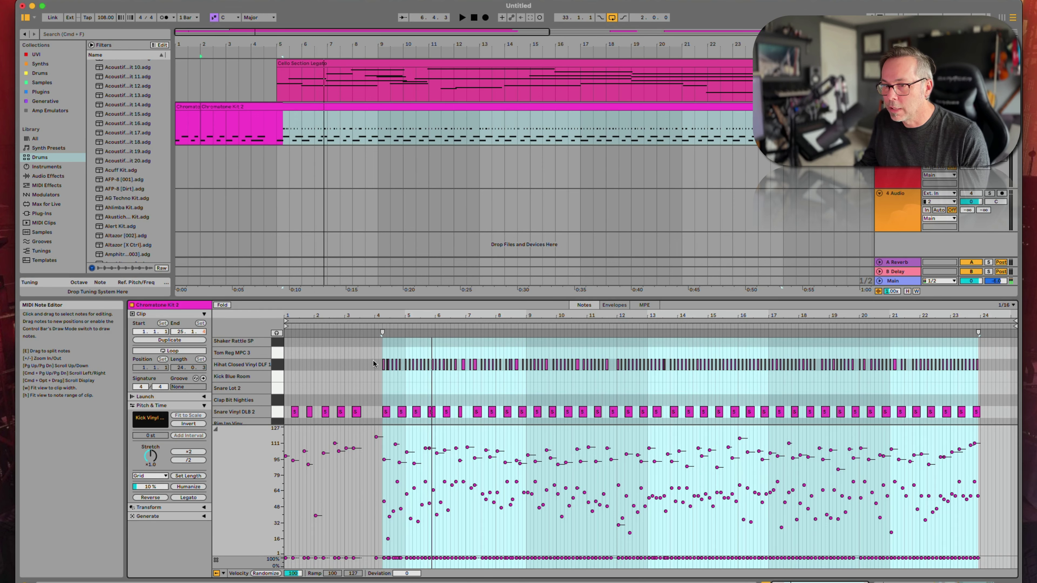
Set the chance of all Hihat Closed Vinyl DLF 1 notes in the clip to 50%, using an enlarged Chance lane.
left_click_drag(373, 360, 996, 367)
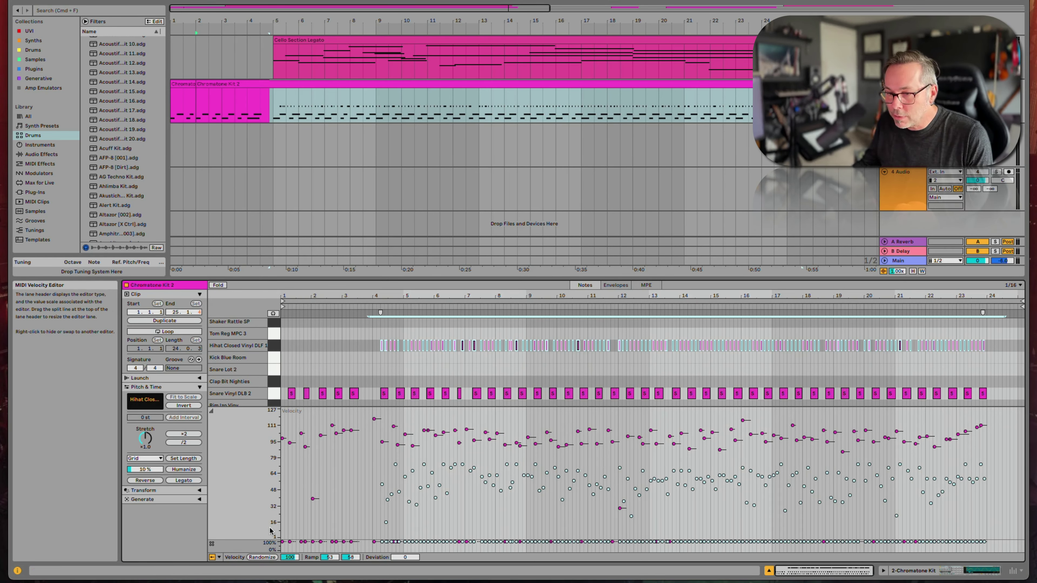
left_click_drag(264, 539, 280, 437)
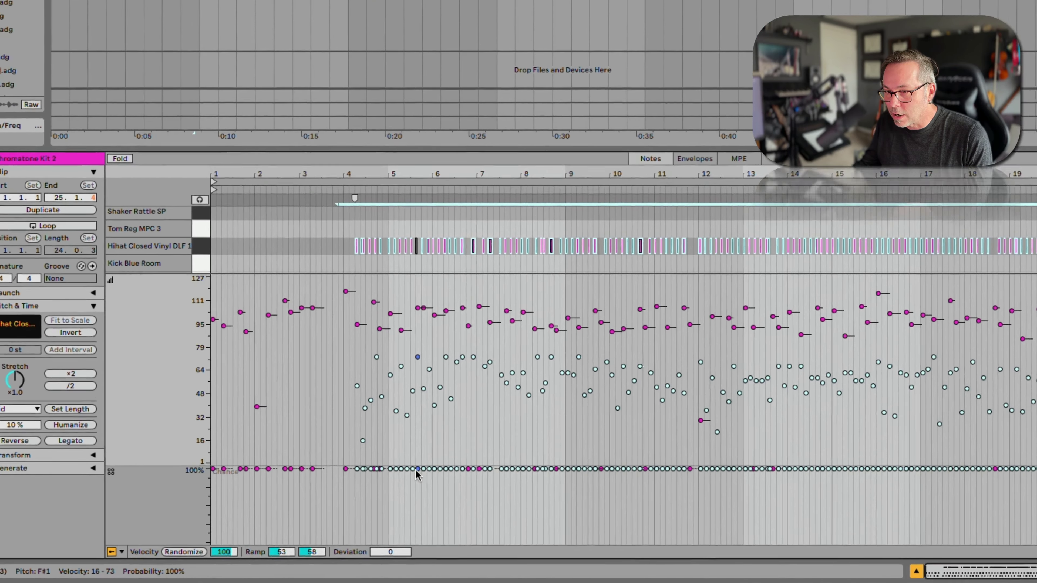
left_click_drag(418, 500, 417, 504)
left_click_drag(418, 461, 418, 495)
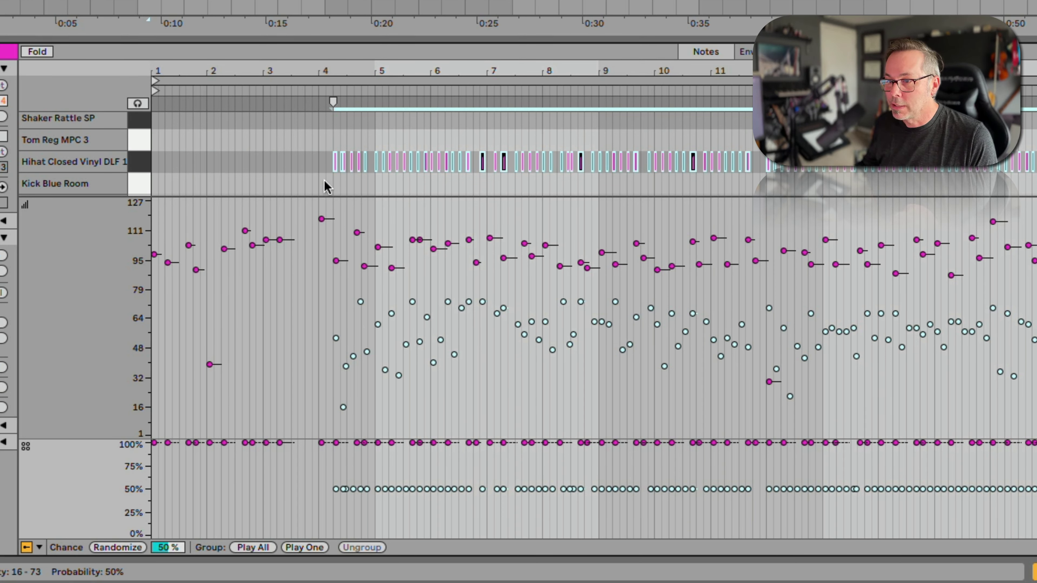
Play the clip from the hi-hat entrance and adjust the selected hi-hat notes' chance to 66%, finishing at about 55%.
key("space")
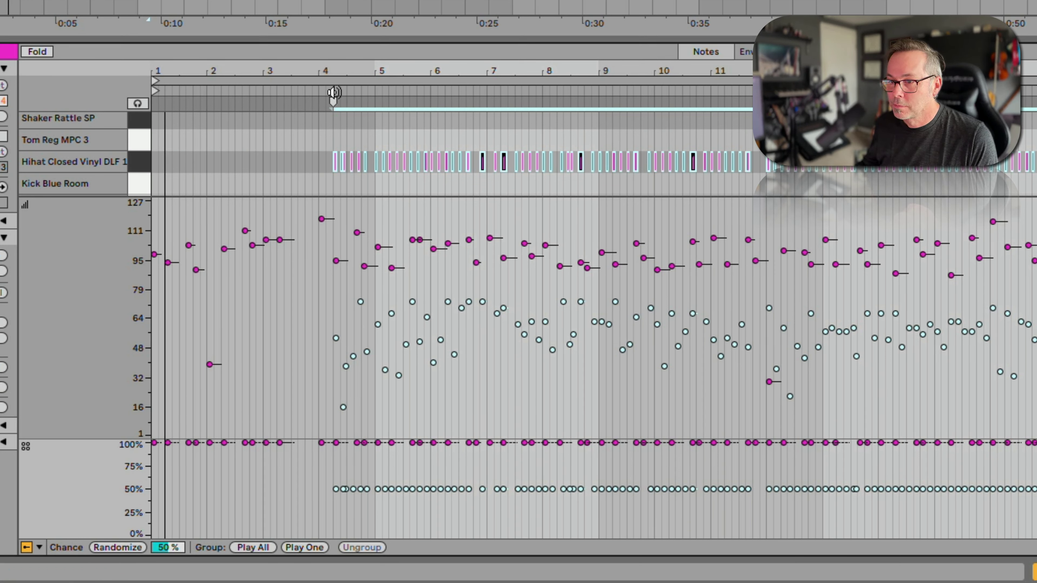
left_click(333, 94)
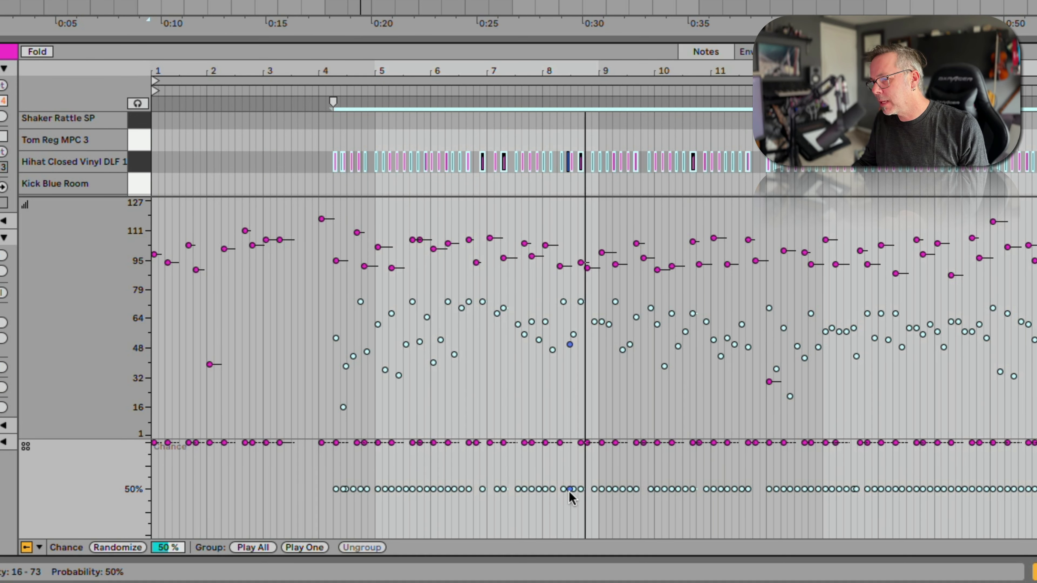
left_click_drag(570, 490, 569, 473)
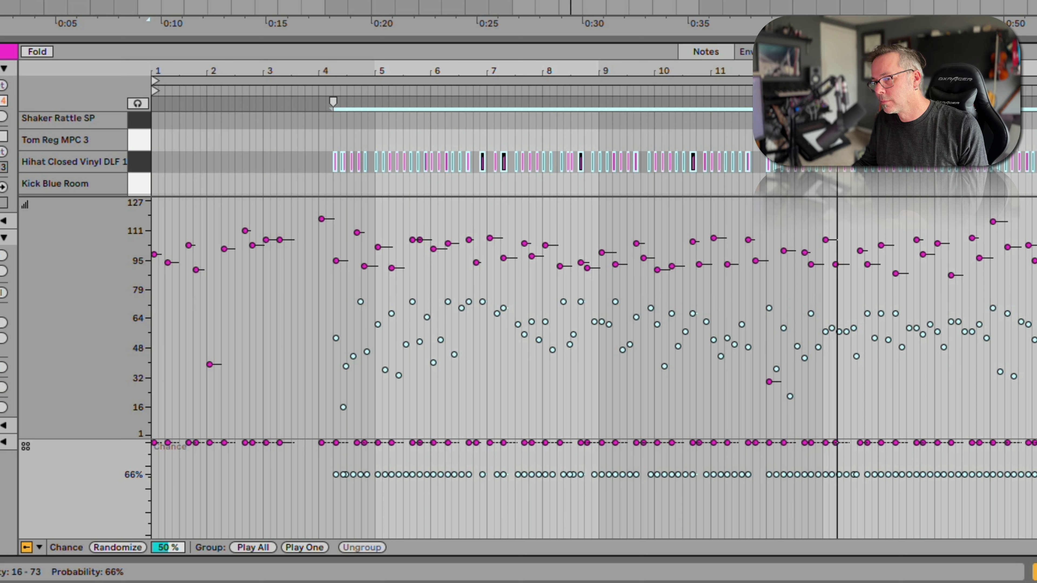
left_click_drag(570, 475, 569, 484)
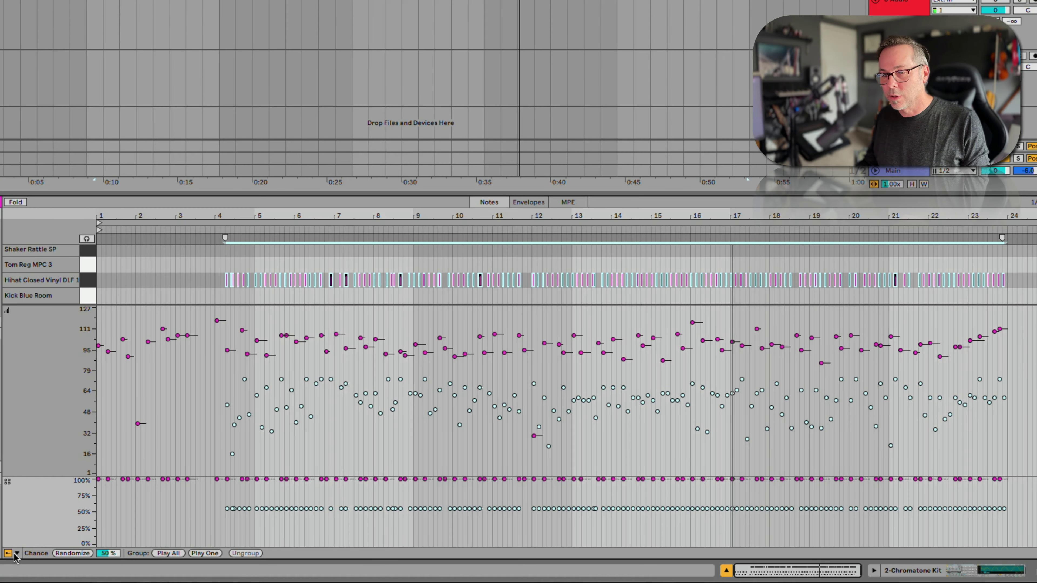
Randomize the chance of the selected closed hi-hat notes by an amount of 8%, and deselect them.
left_click(17, 553)
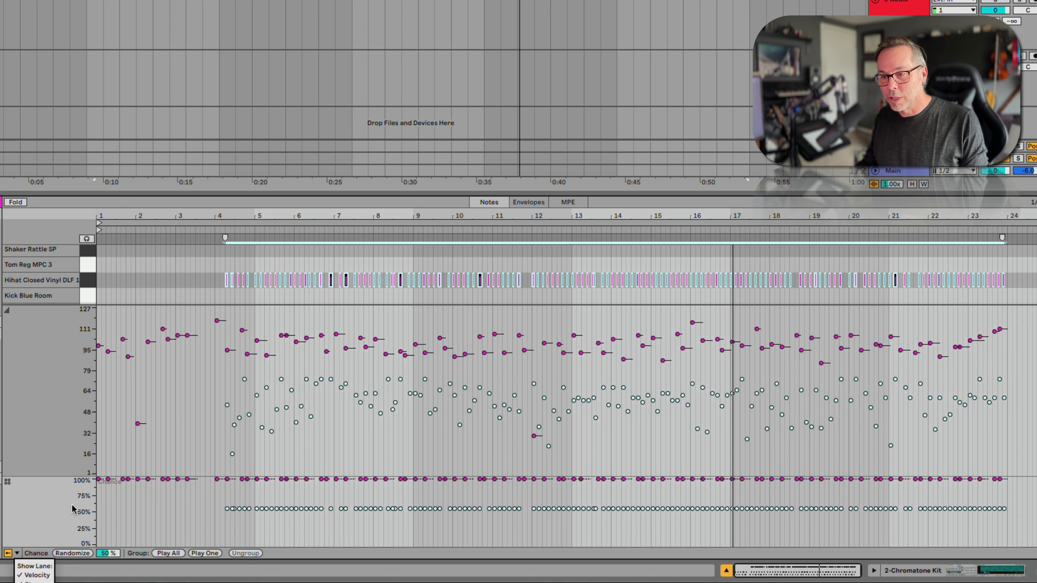
left_click(47, 507)
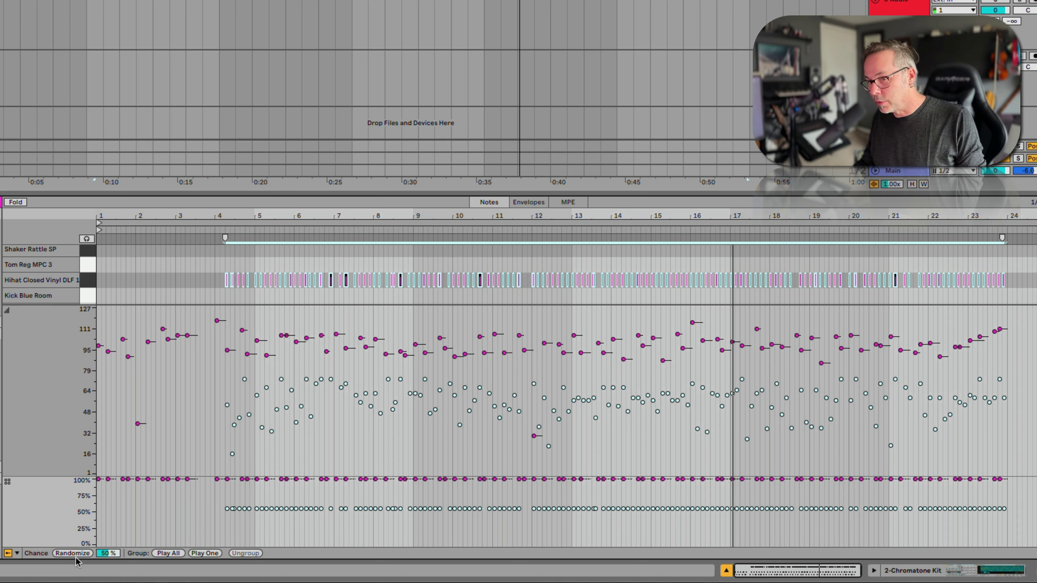
mouse_move(107, 554)
left_mouse_down()
mouse_move(107, 539)
mouse_move(107, 575)
mouse_move(108, 557)
left_mouse_up()
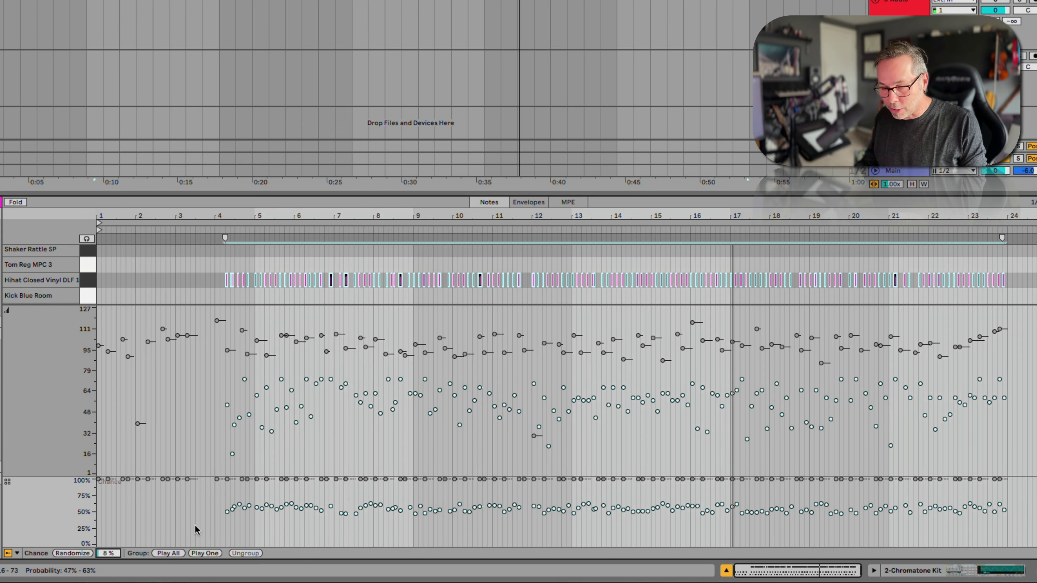
left_click(377, 435)
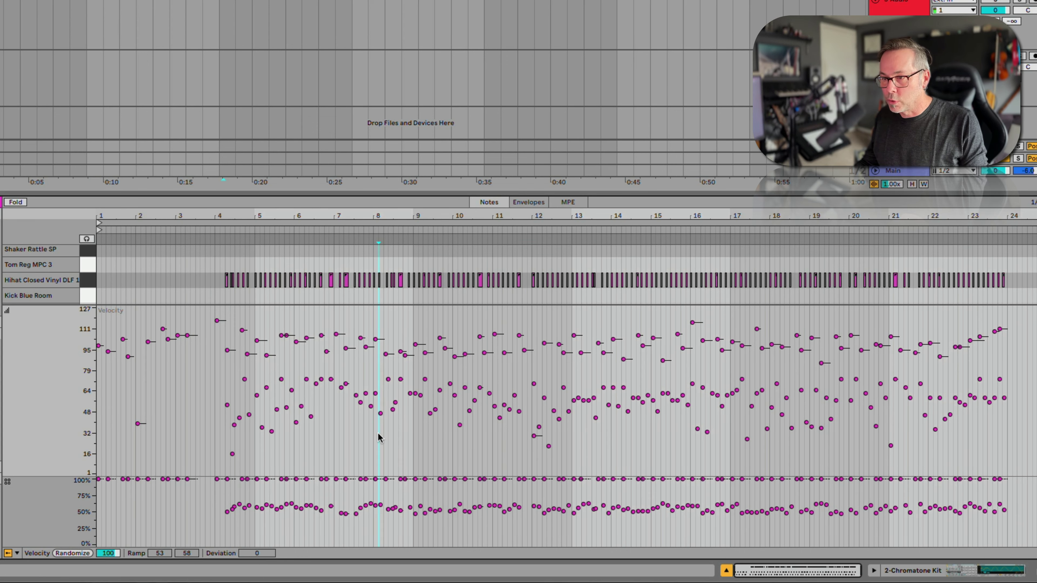
Inspect the wide closed hi-hat note between bars 10.3 and 11, and enlarge the note editor to include the snare and kick lanes.
scroll(468, 276, "up", 5)
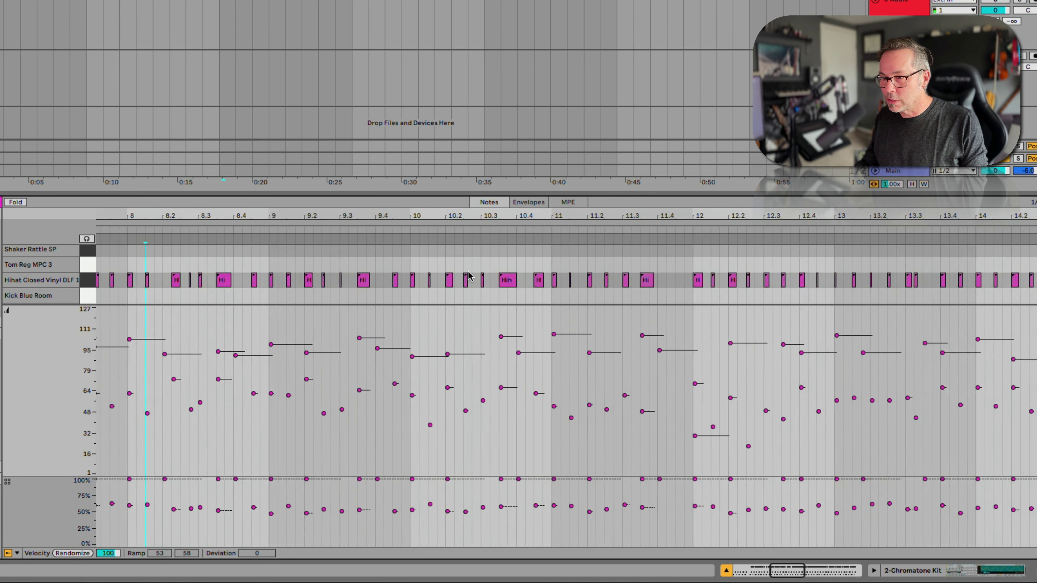
left_click_drag(401, 262, 562, 294)
left_click(513, 281)
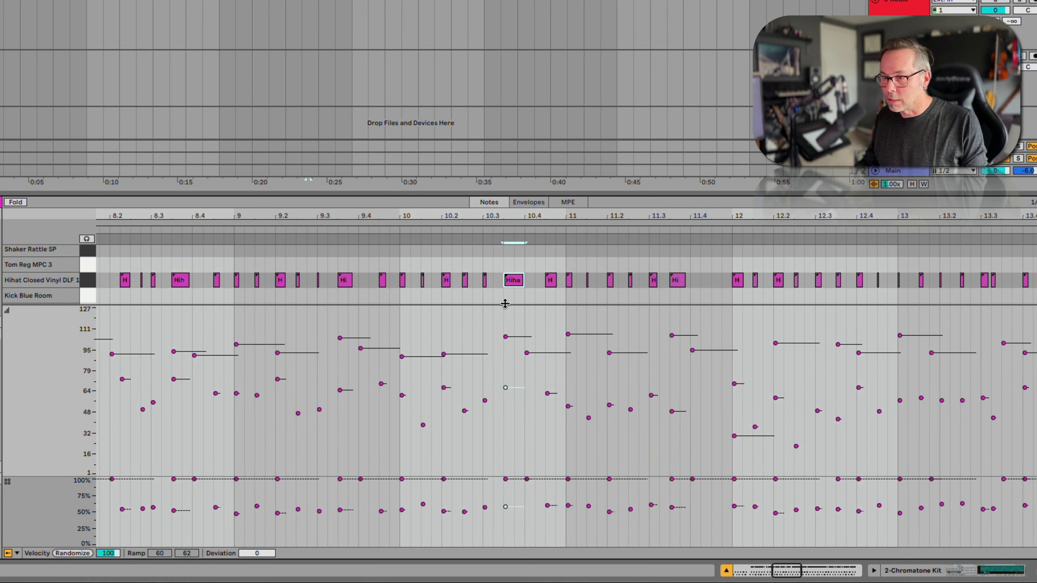
left_click_drag(506, 304, 489, 407)
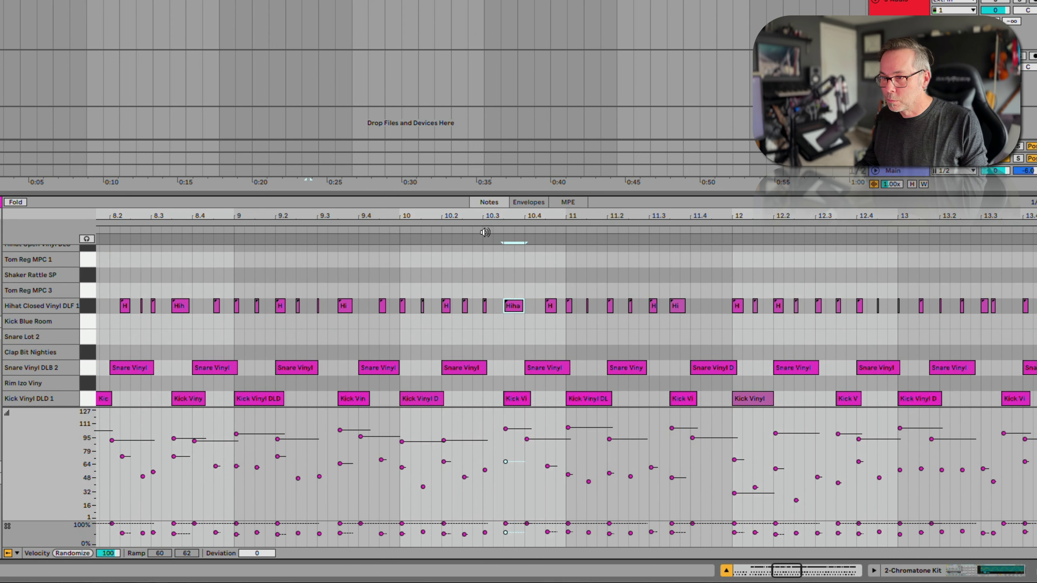
left_click_drag(491, 192, 492, 21)
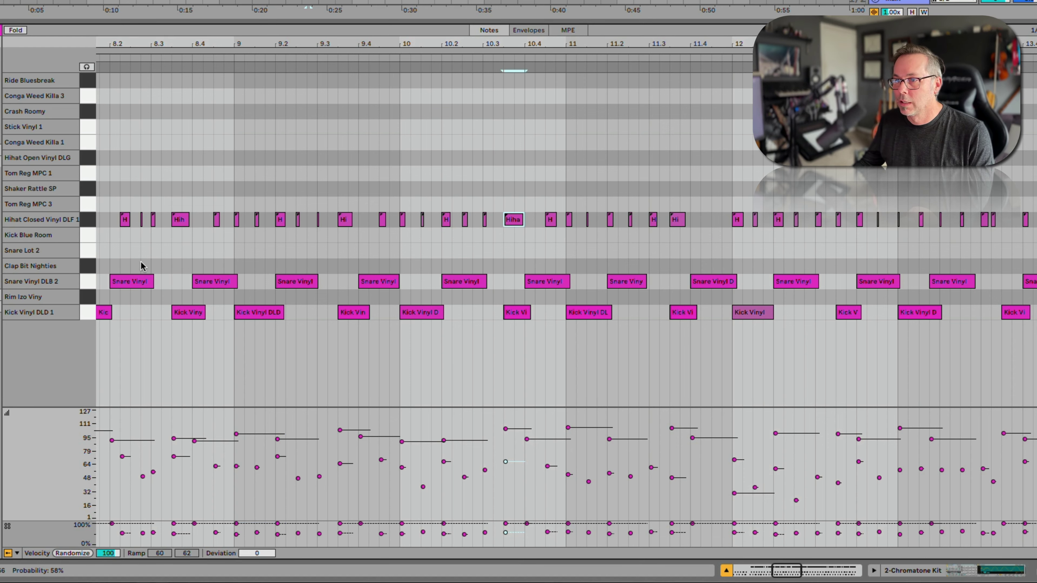
key("minus")
key("minus")
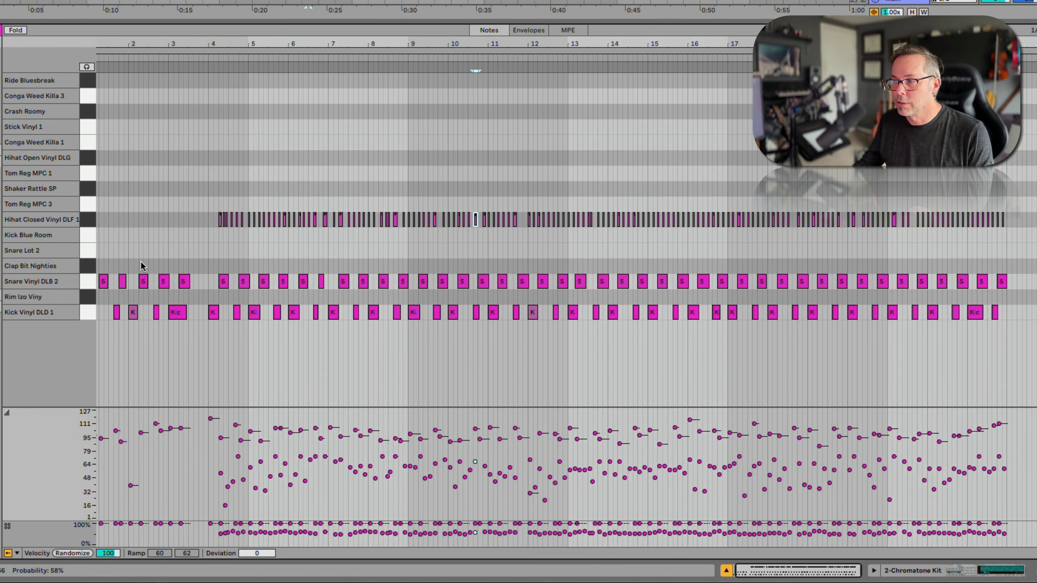
Group the Snare Vinyl DLB 2 notes from just after bar 4 onward as Play All and set the group's chance to 50%.
left_click_drag(208, 262, 1016, 283)
left_click_drag(1029, 288, 1032, 289)
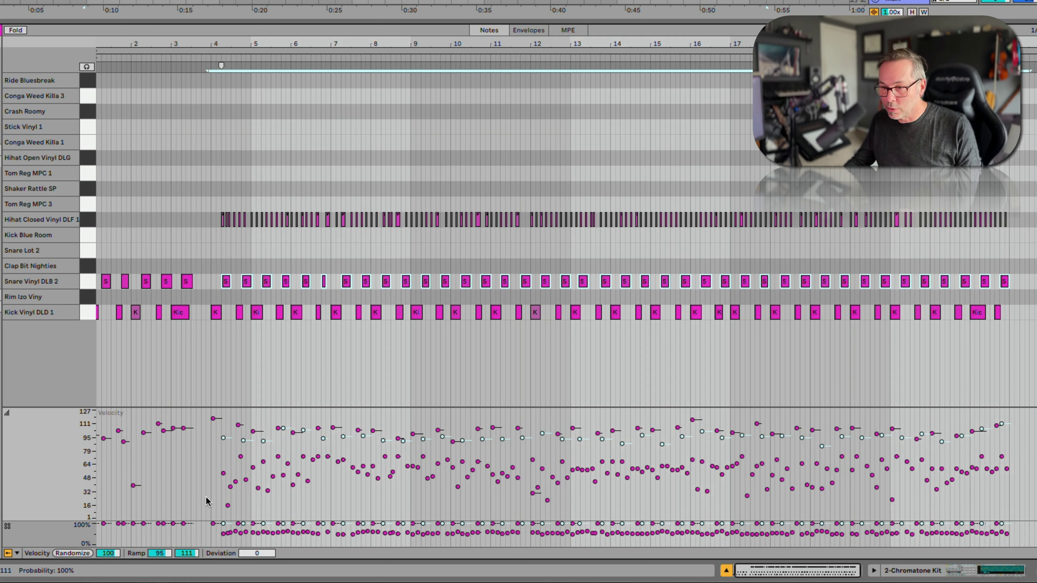
left_click_drag(202, 520, 209, 440)
left_click(46, 503)
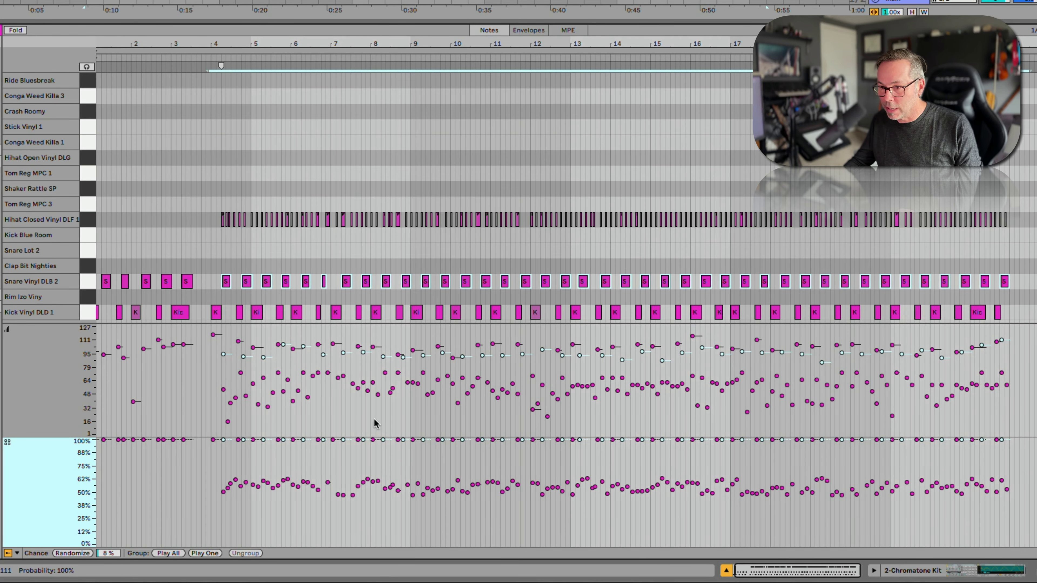
left_click(177, 554)
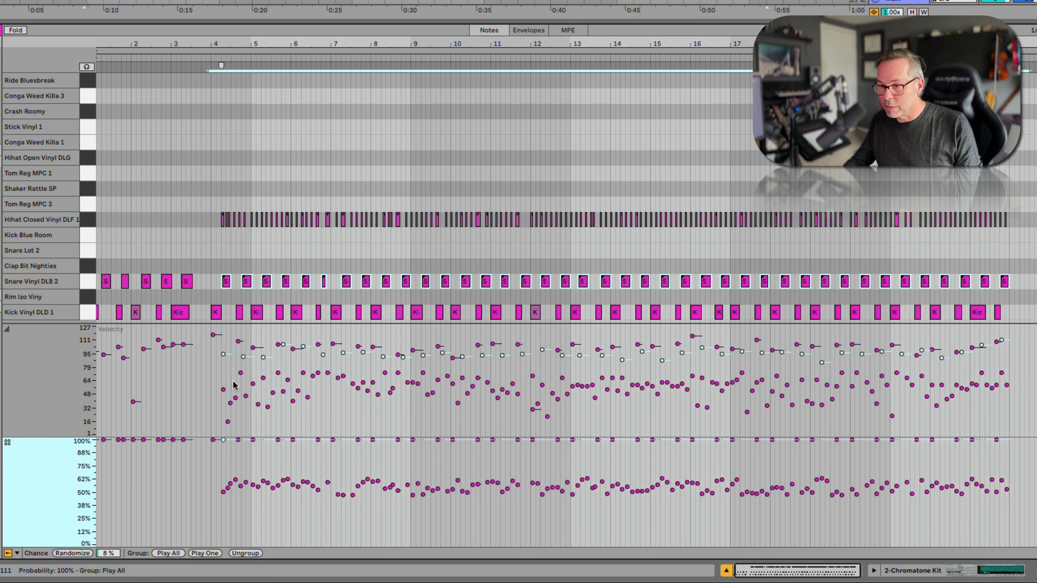
left_click_drag(222, 440, 224, 493)
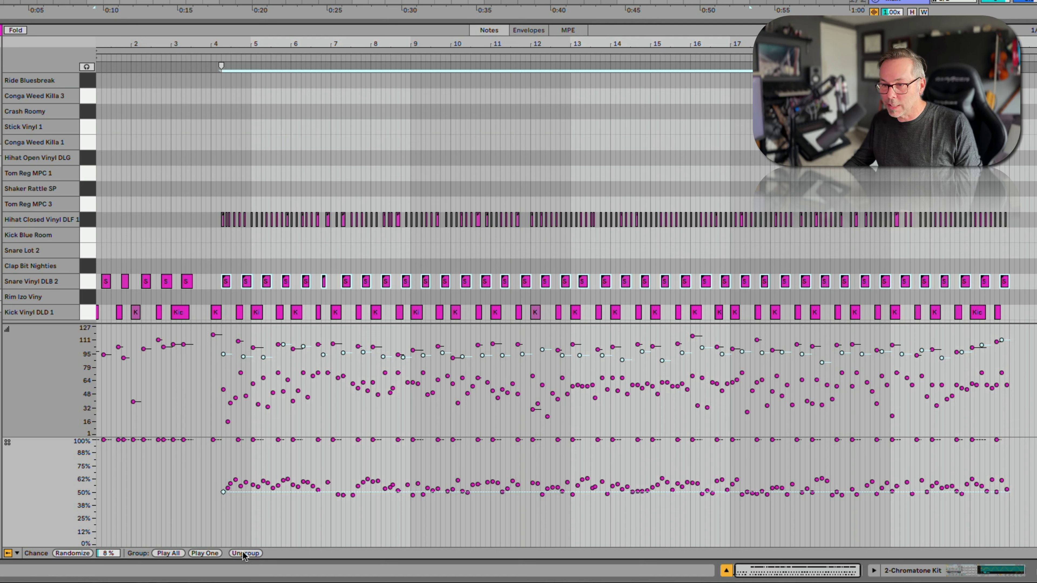
Deselect the snare notes and play the clip repeatedly from just before bar 4 to hear the grouped snare probability.
left_click(208, 270)
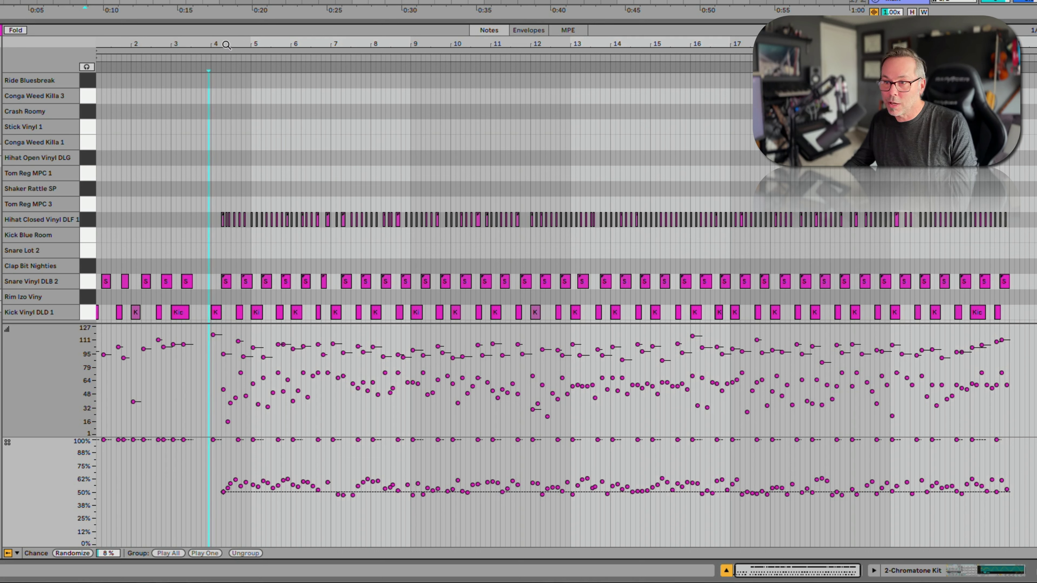
left_click(210, 57)
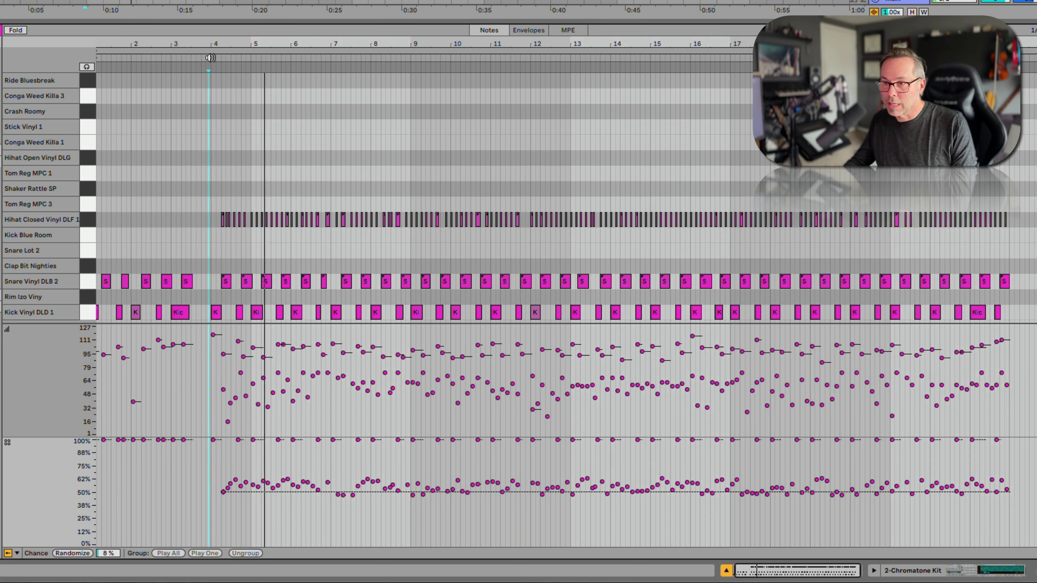
left_click(208, 58)
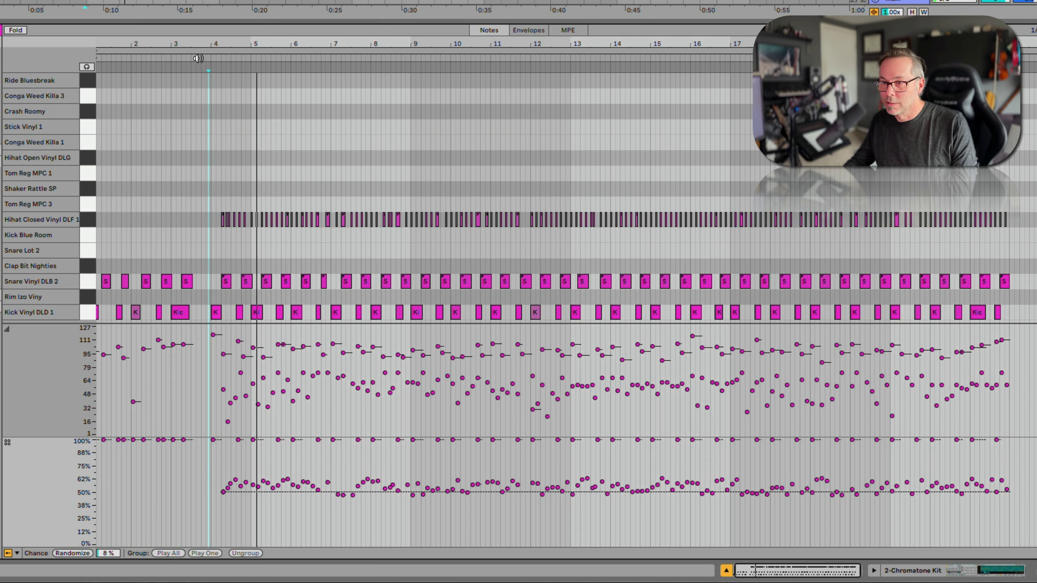
left_click(198, 58)
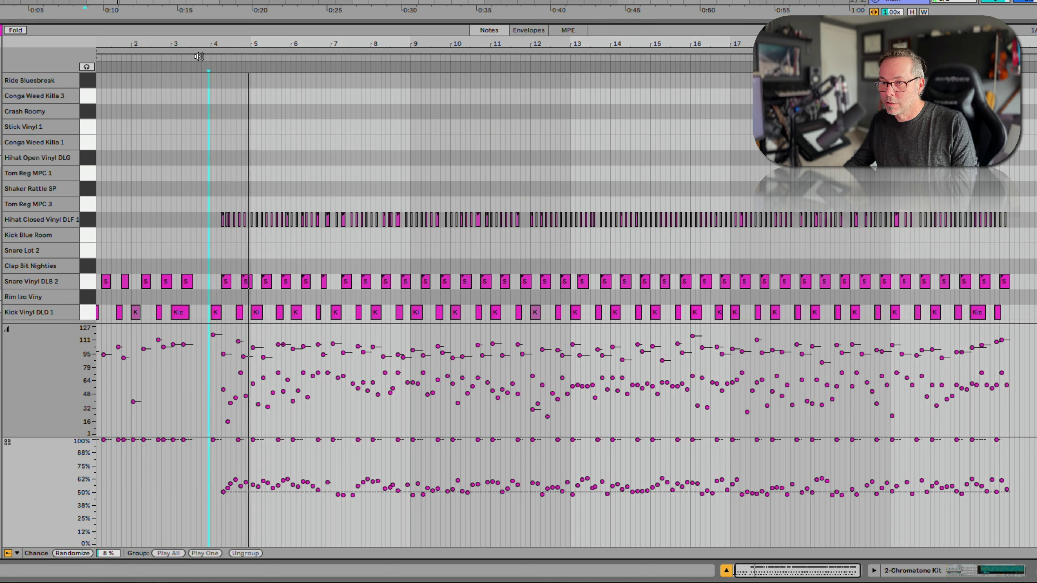
left_click(199, 57)
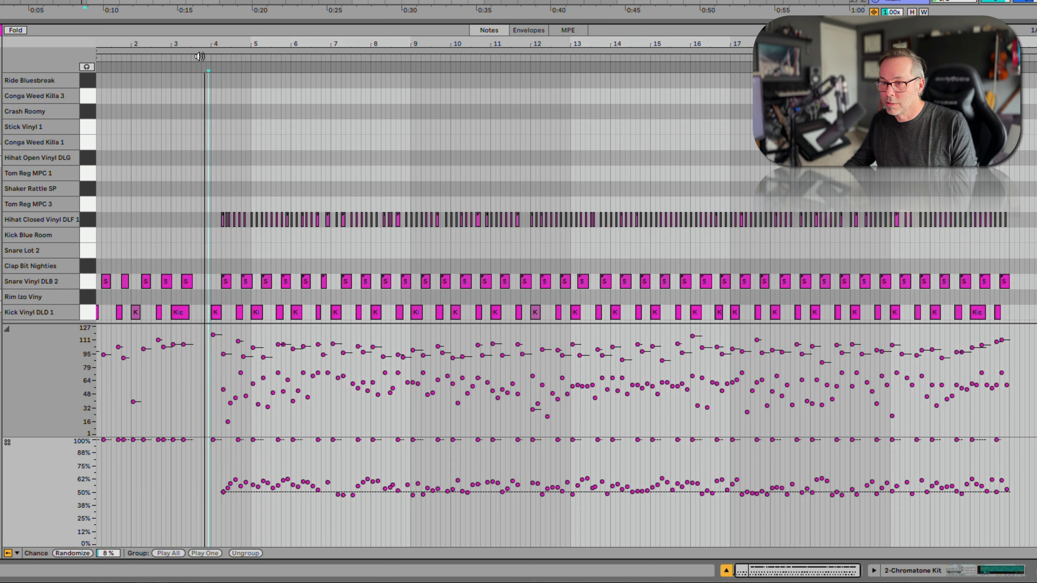